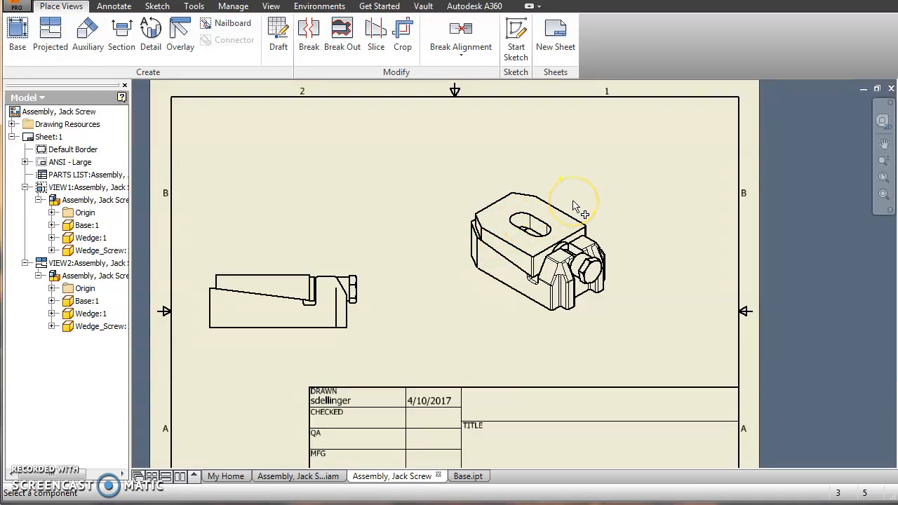
Step: Start Auto Balloon on the isometric assembly view and select all of its components
left_click(572, 219)
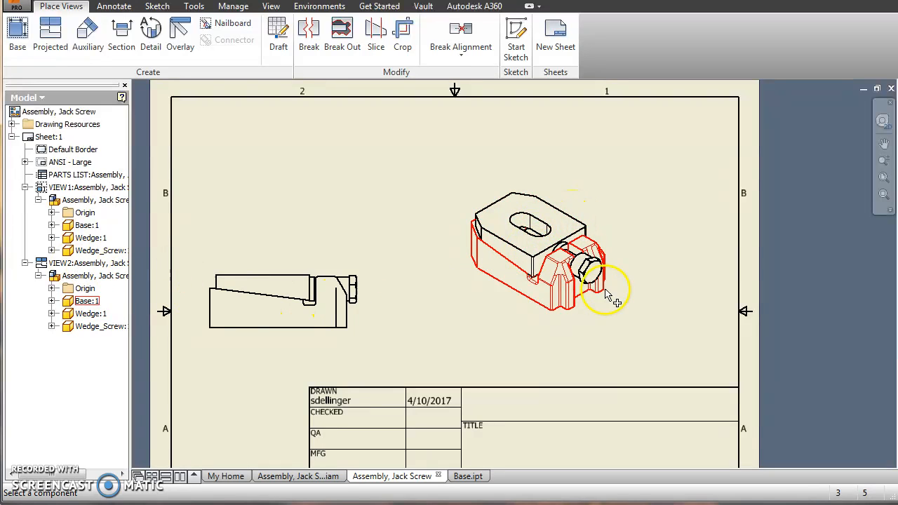
scroll(566, 274, "down", 3)
middle_click_drag(563, 268, 569, 333)
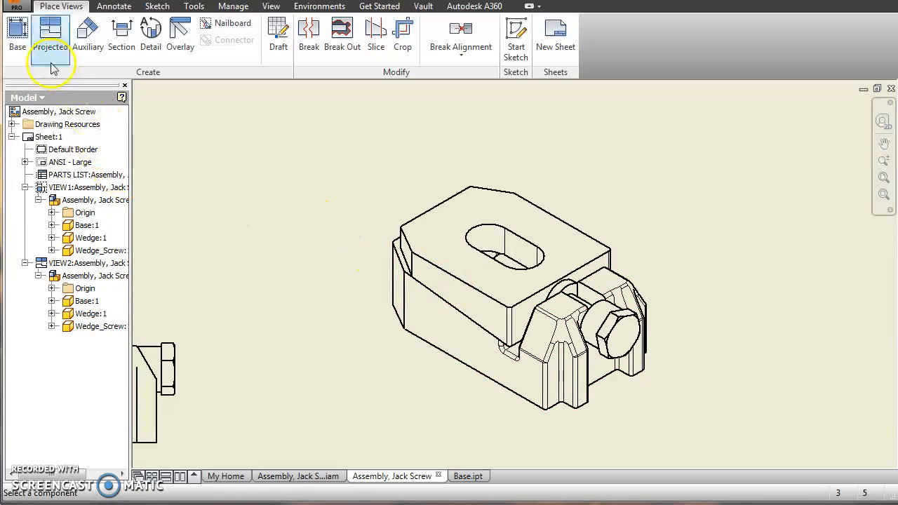
left_click(115, 9)
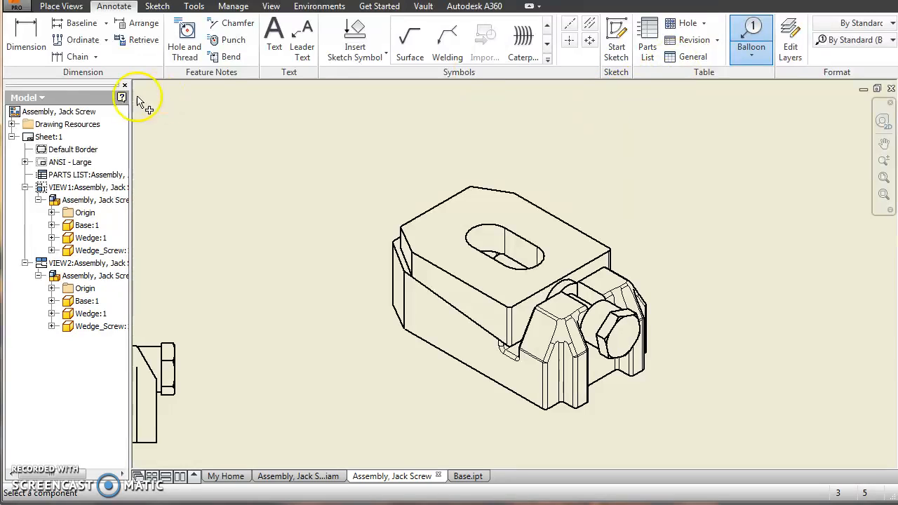
left_click(750, 59)
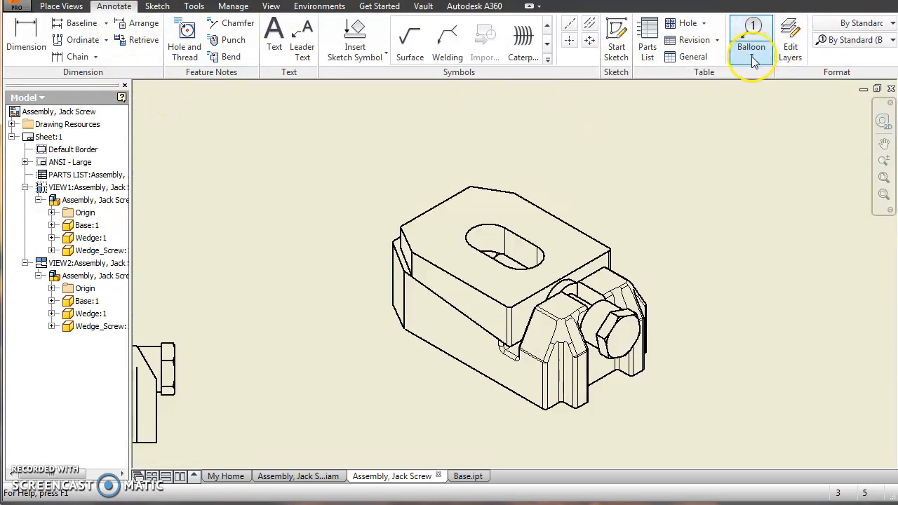
left_click(751, 58)
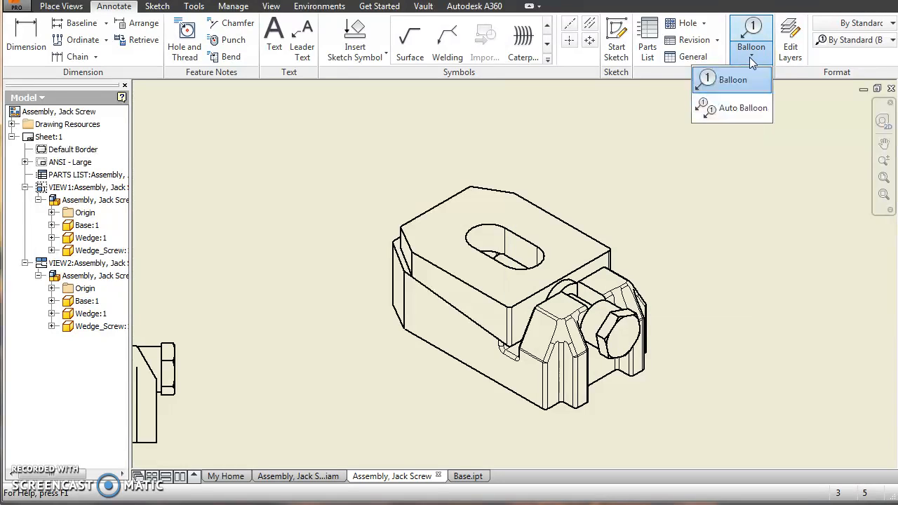
left_click(739, 114)
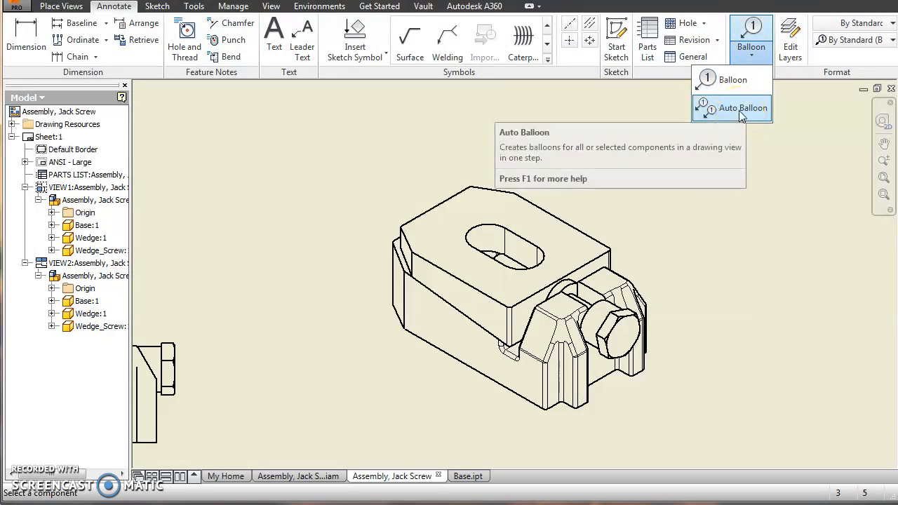
left_click(740, 114)
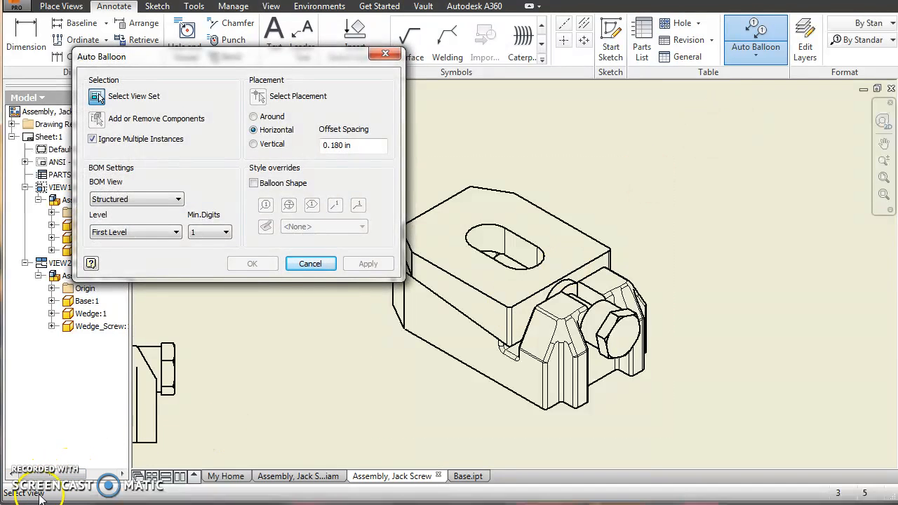
left_click(368, 372)
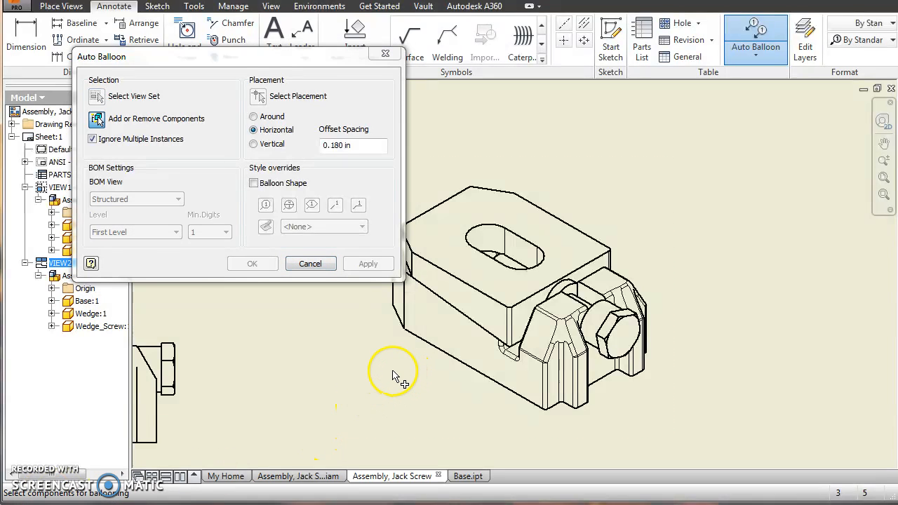
middle_click_drag(608, 215, 690, 183)
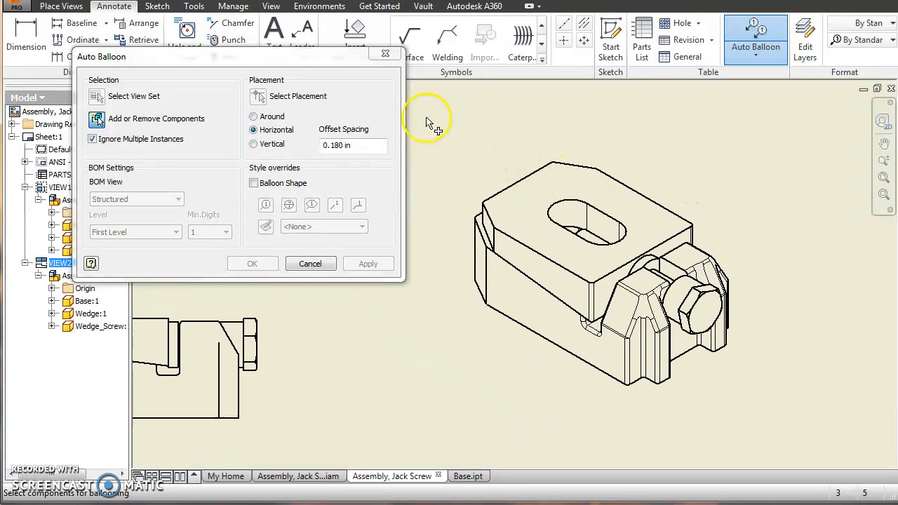
left_click_drag(426, 118, 800, 426)
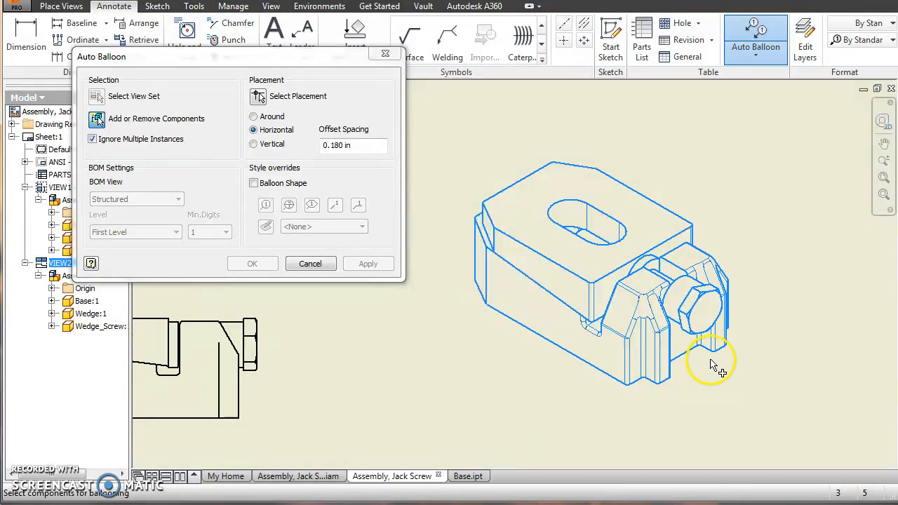
Step: Try placing the balloons in a horizontal row above the isometric view, and undo the placement
right_click(608, 280)
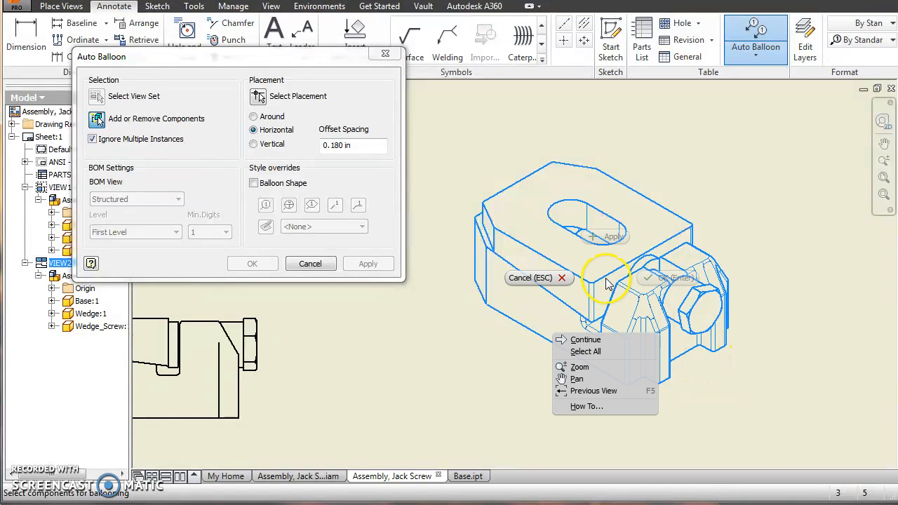
left_click(589, 340)
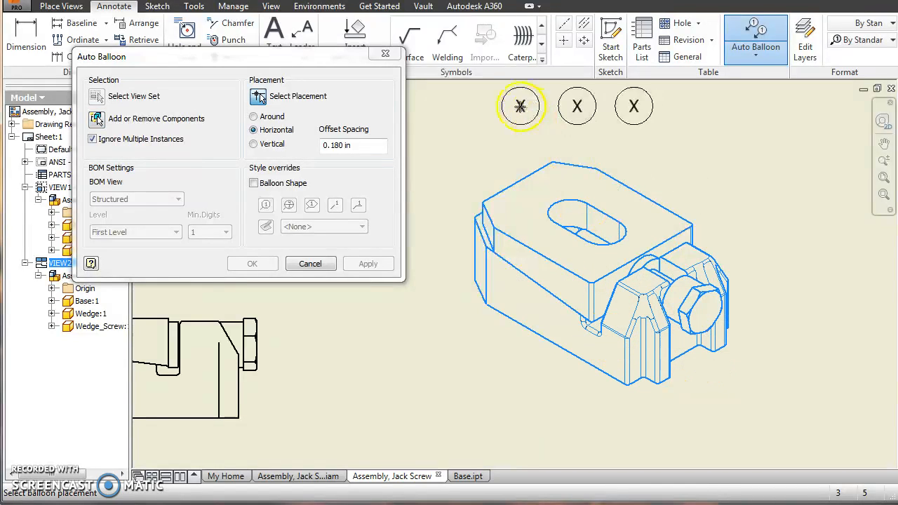
left_click(535, 123)
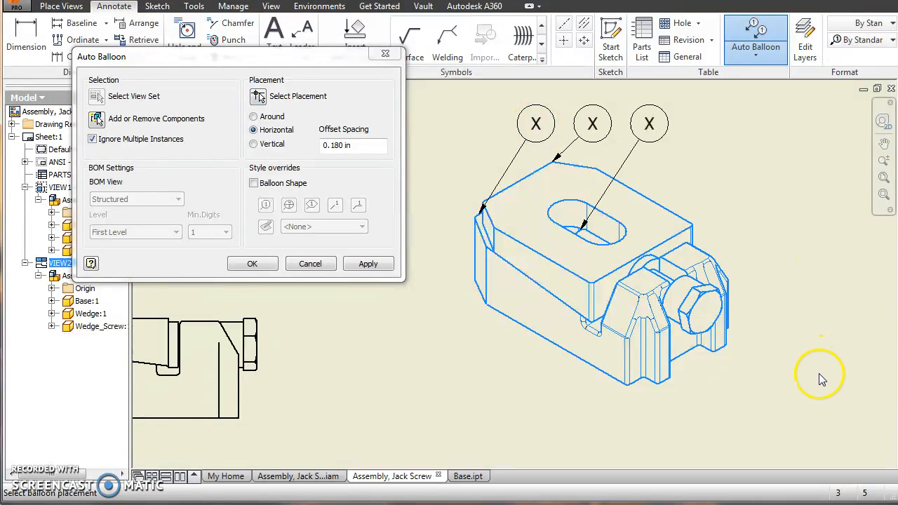
left_click(251, 265)
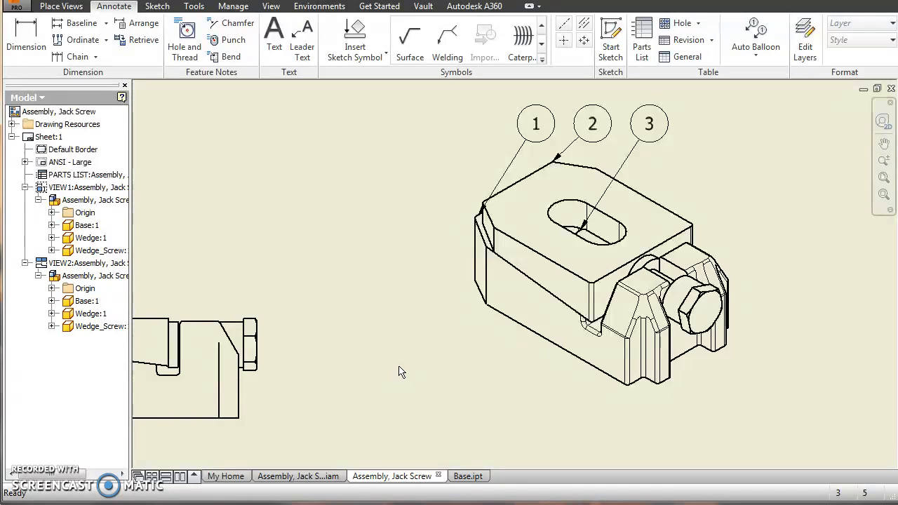
key("ctrl+z")
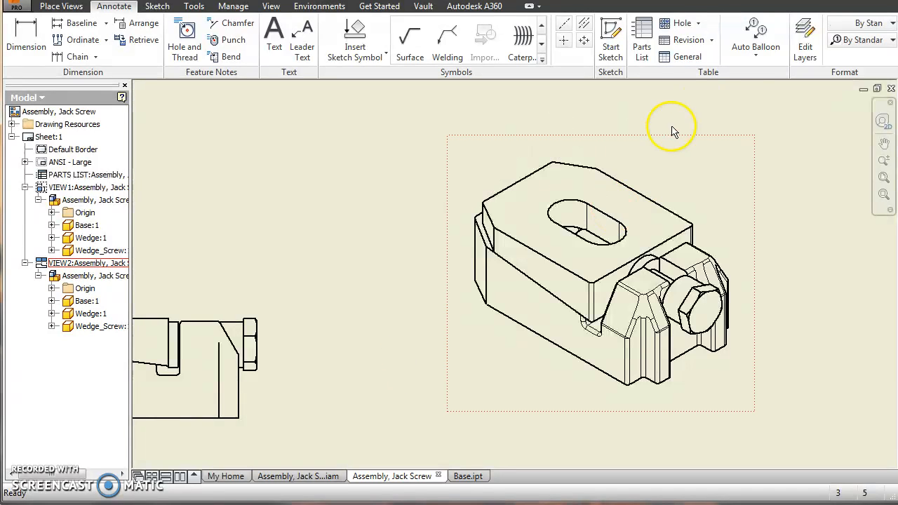
Step: Restart Auto Balloon on the isometric view and select all of its components for ballooning
left_click(752, 42)
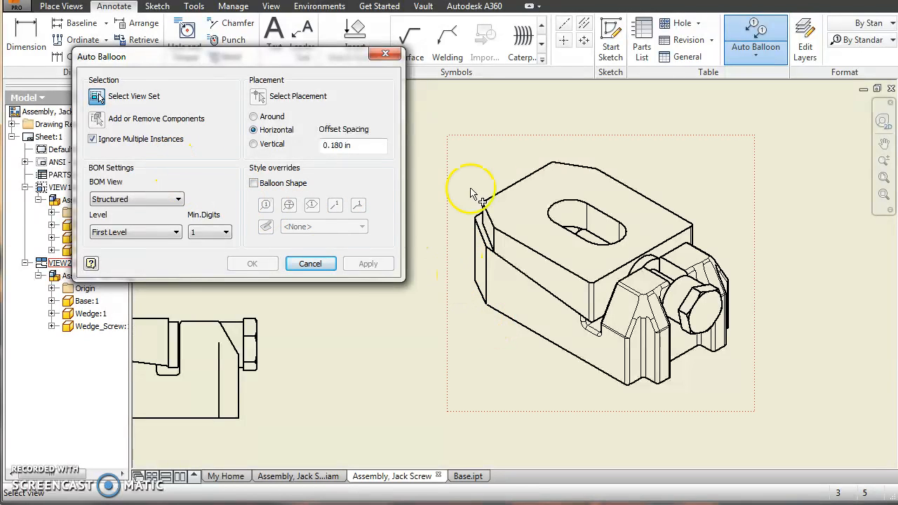
left_click(456, 210)
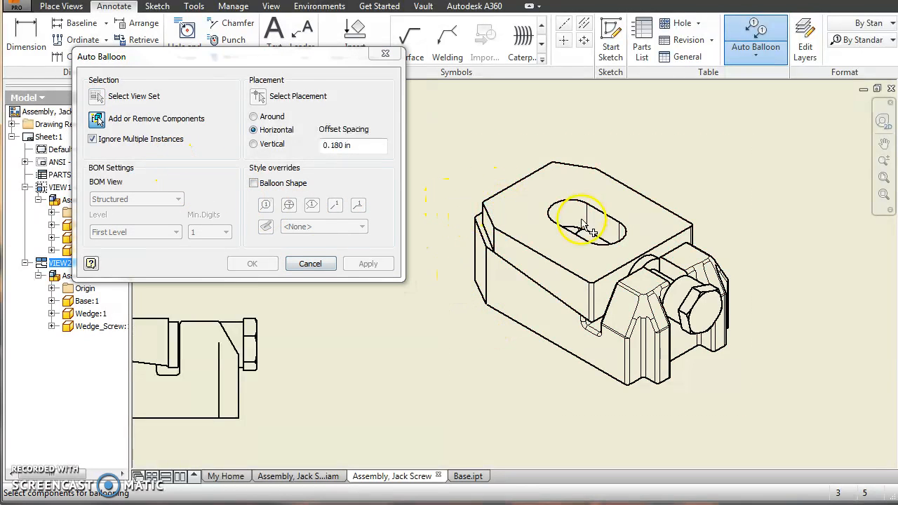
right_click(579, 281)
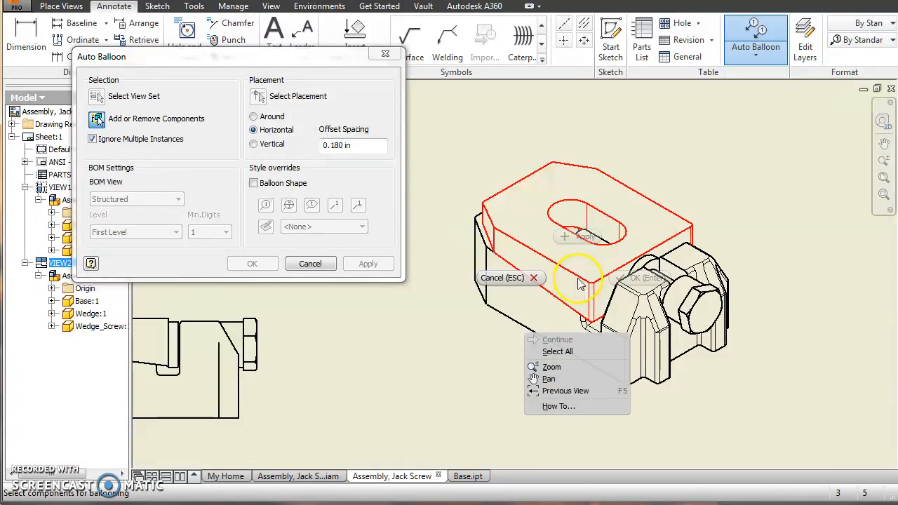
left_click(577, 352)
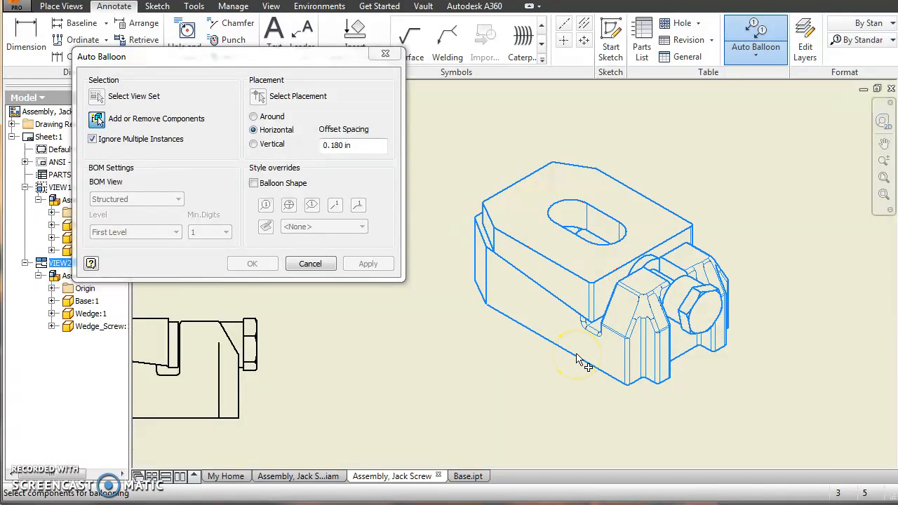
right_click(577, 324)
left_click(552, 381)
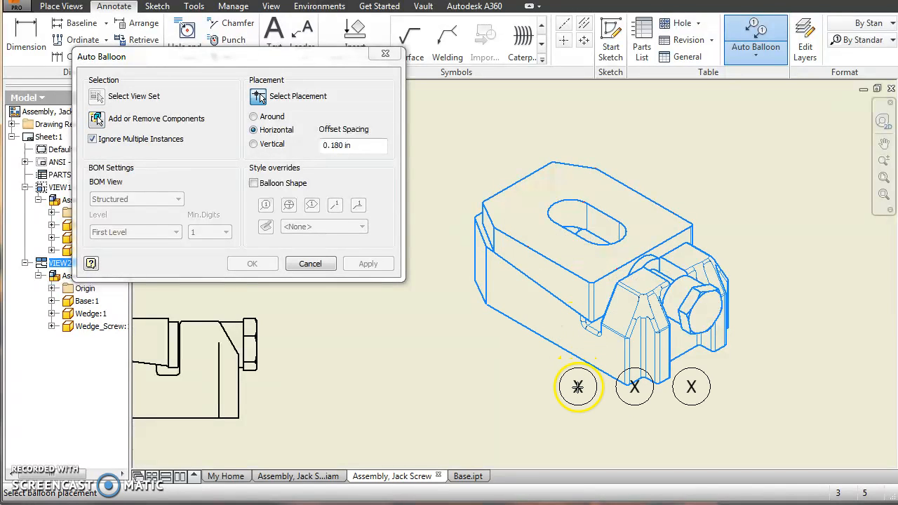
Step: Use the Around placement to arrange the balloons around the isometric view and create them
left_click(253, 117)
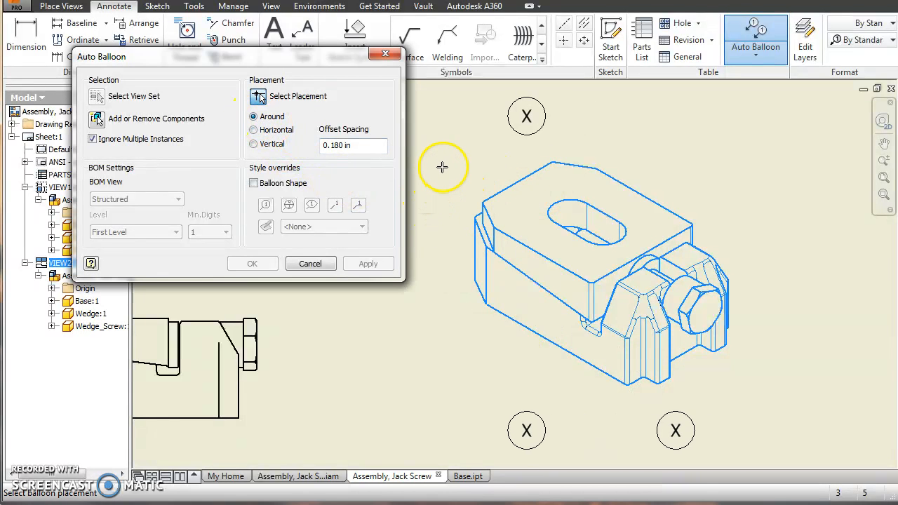
left_click(452, 281)
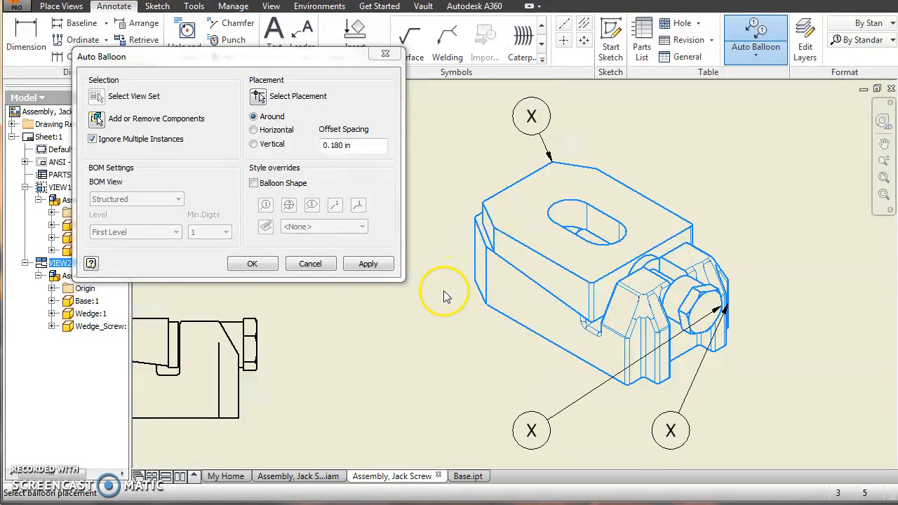
left_click(238, 267)
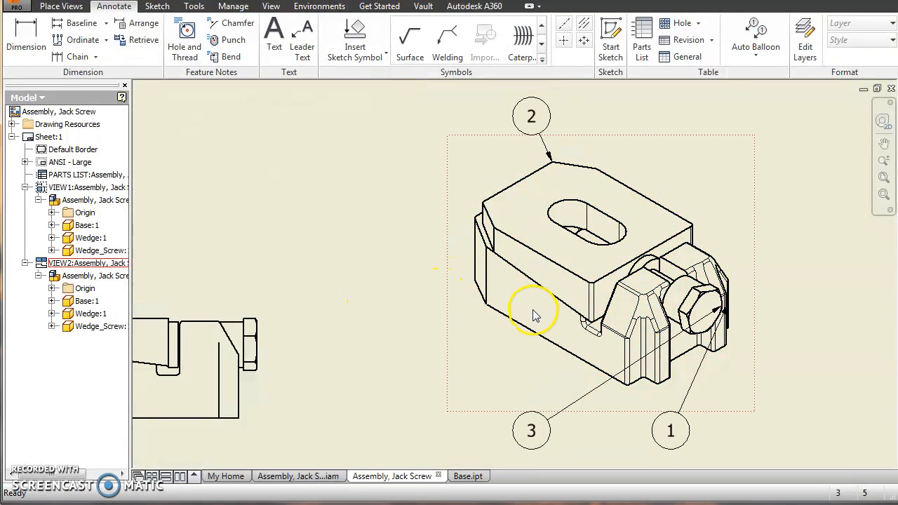
Step: Reposition balloons 1 and 3 to the right of the isometric view, with balloon 1 above balloon 3
scroll(533, 313, "up", 3)
scroll(532, 313, "down", 3)
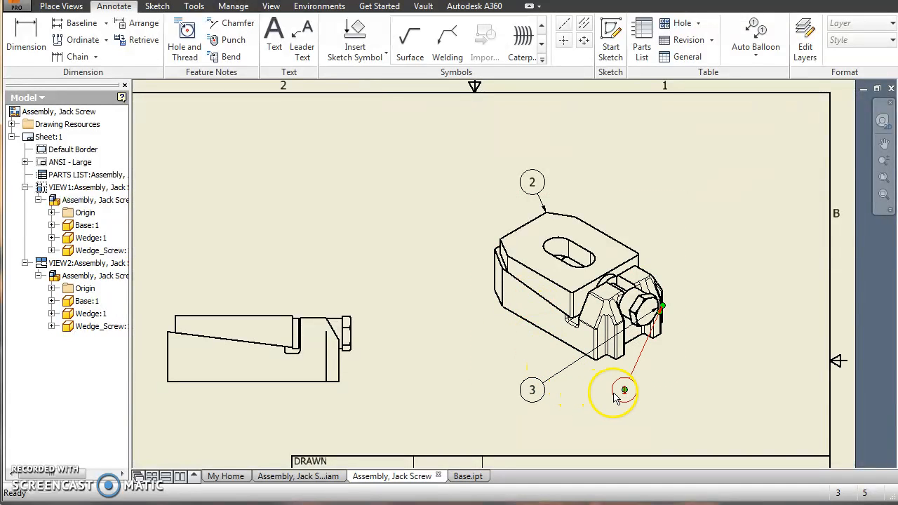
left_click_drag(626, 394, 727, 287)
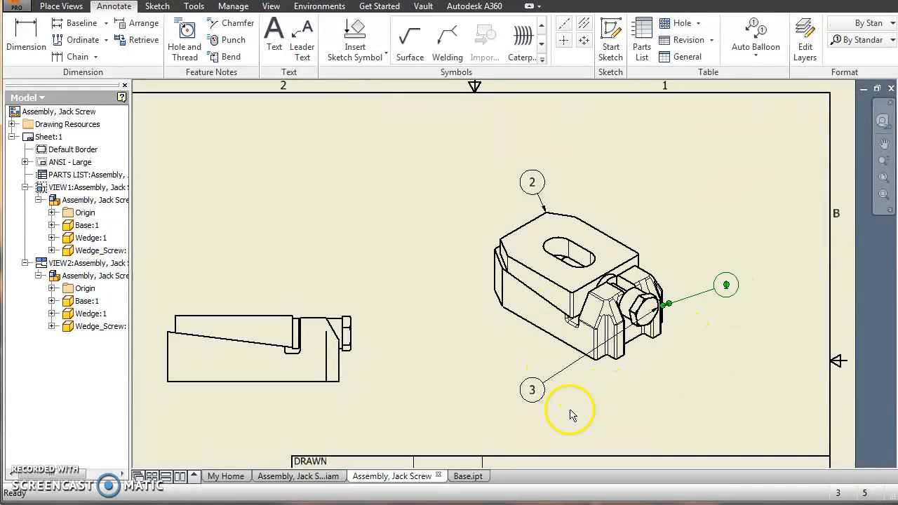
left_click_drag(535, 400, 717, 338)
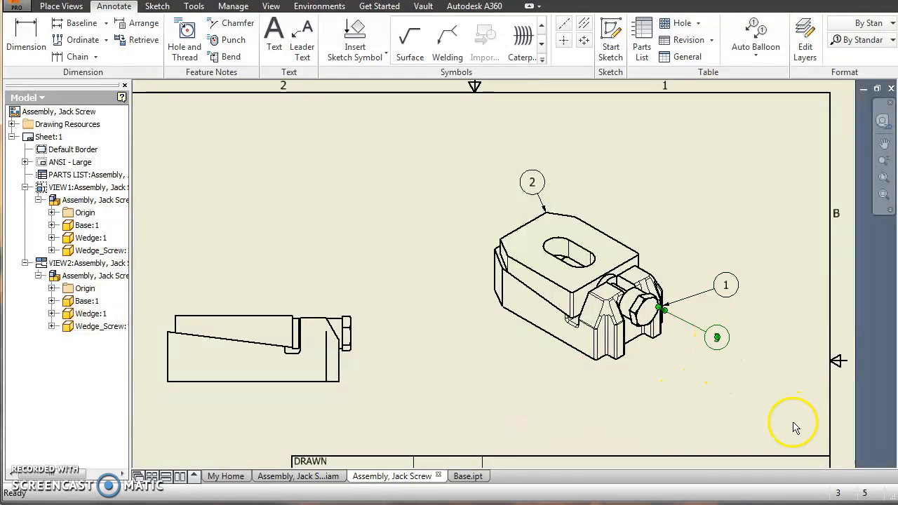
left_click(589, 165)
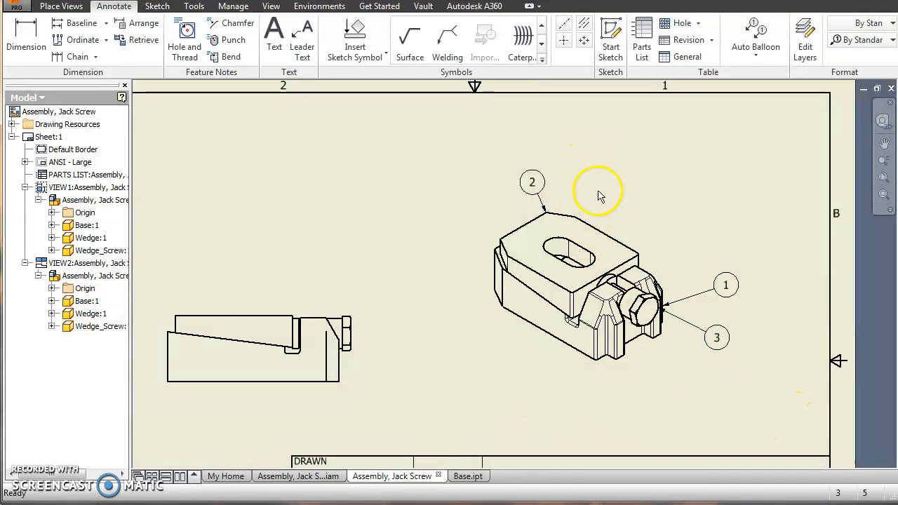
Step: Move the isometric view down on the sheet and place a parts list in the sheet's upper-right corner
left_click_drag(587, 384, 590, 433)
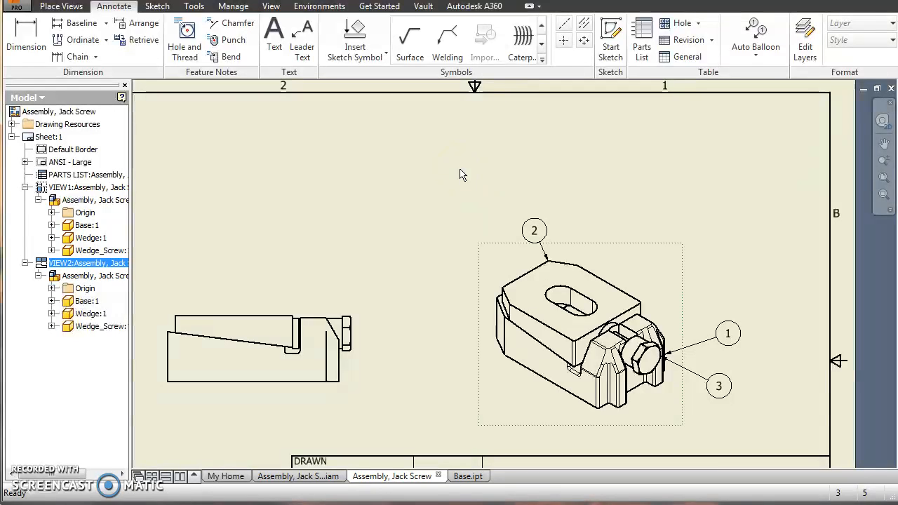
left_click(642, 42)
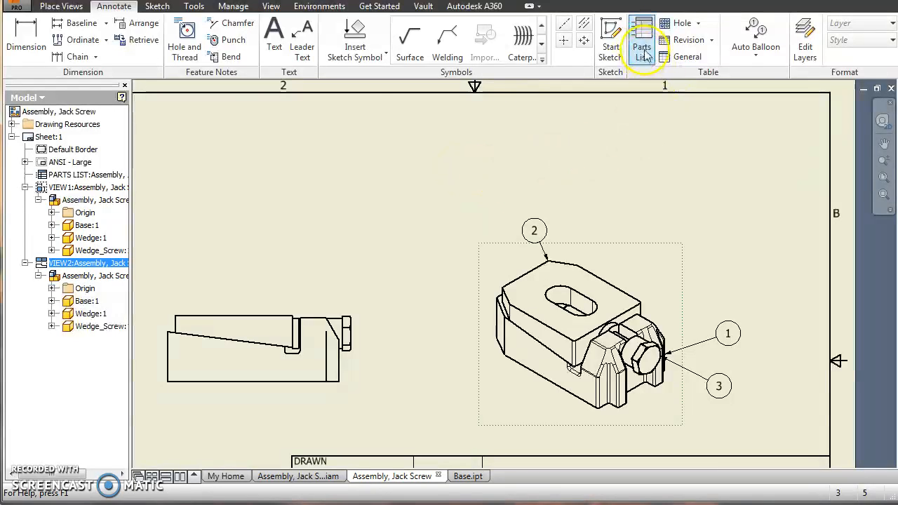
left_click(630, 274)
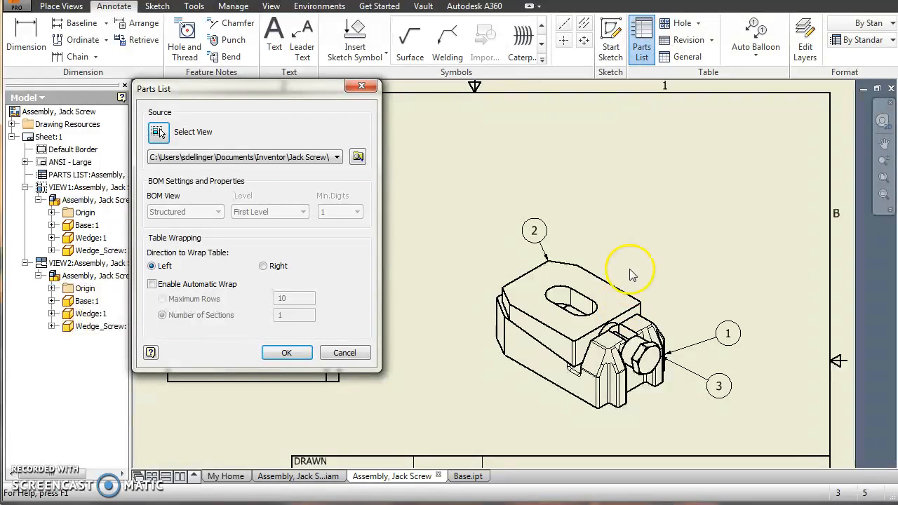
left_click(564, 389)
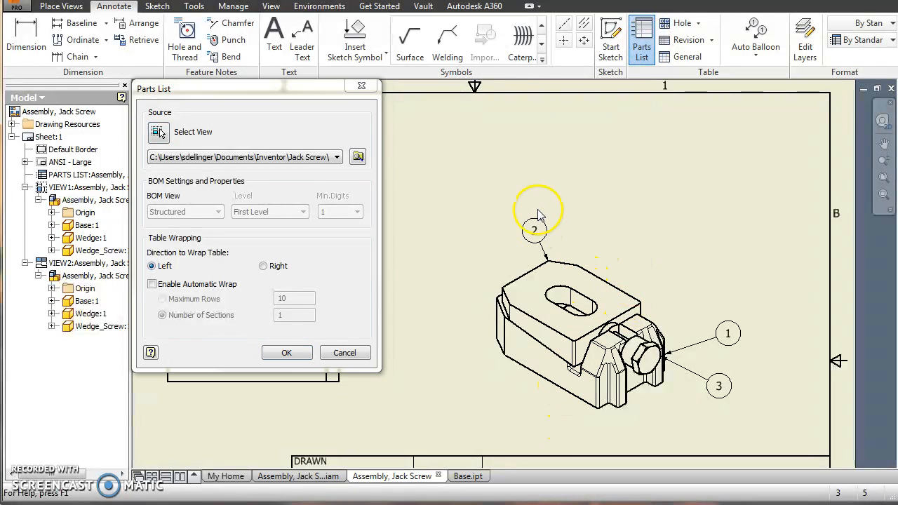
left_click(289, 352)
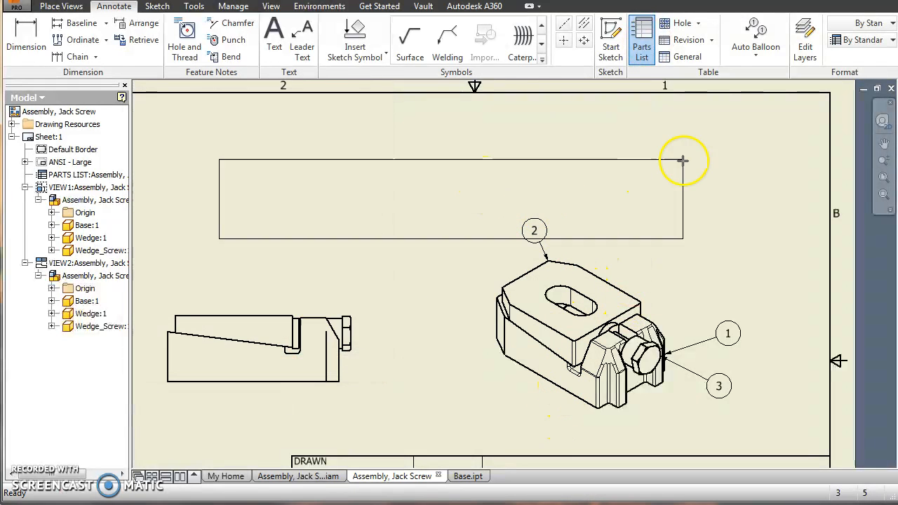
left_click(782, 110)
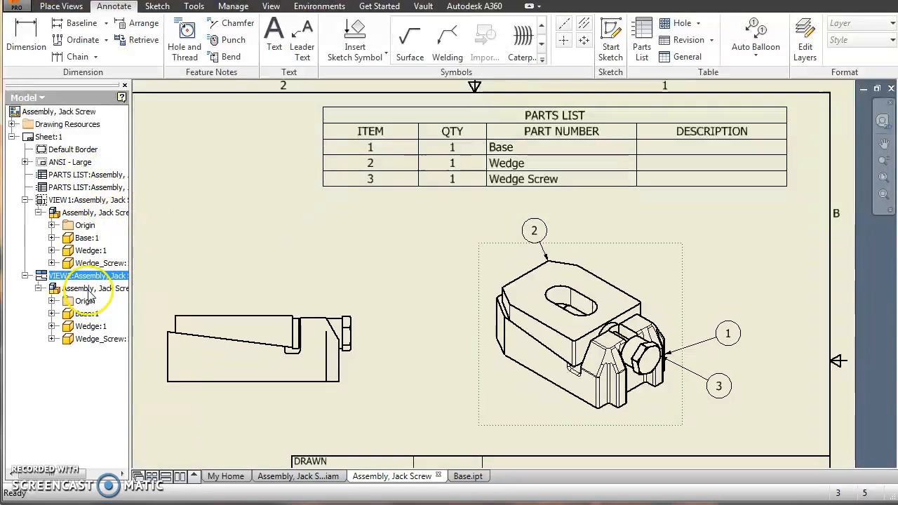
Step: Open the Base part from the side view's component list and bring up its iProperties
left_click(70, 239)
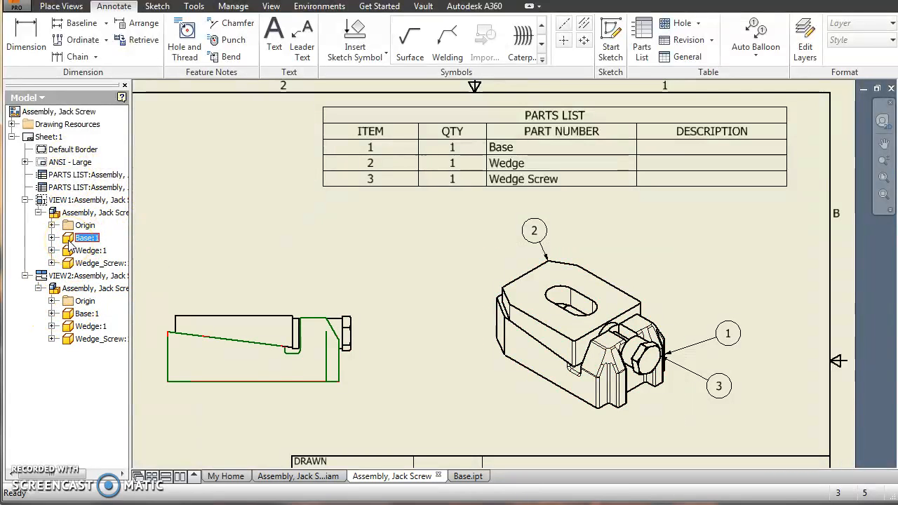
right_click(71, 240)
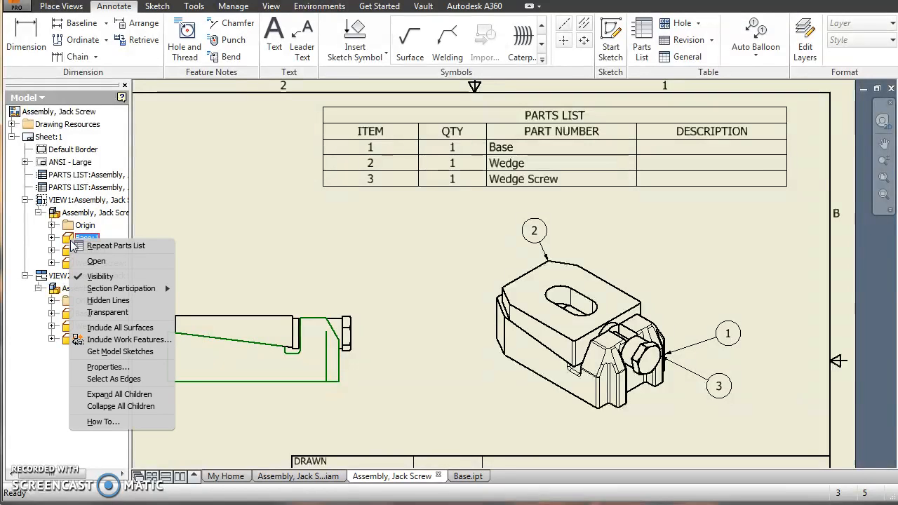
left_click(92, 261)
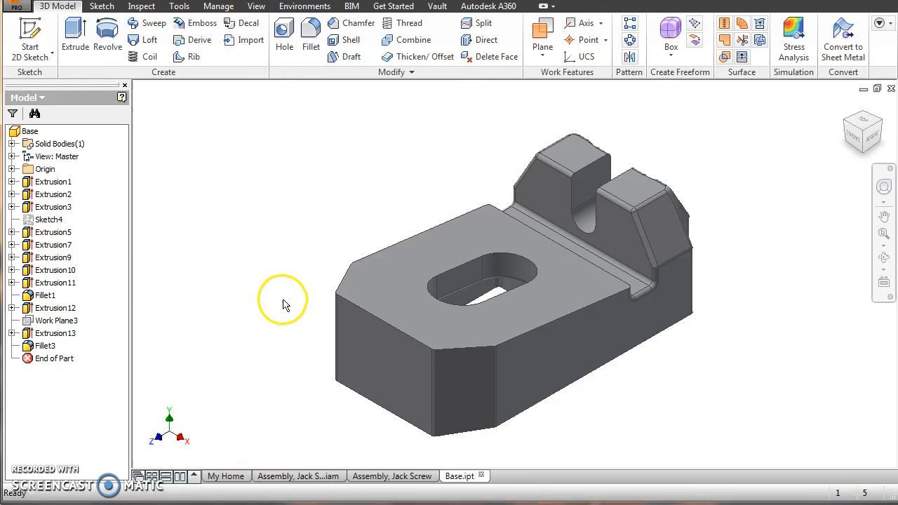
left_click(15, 7)
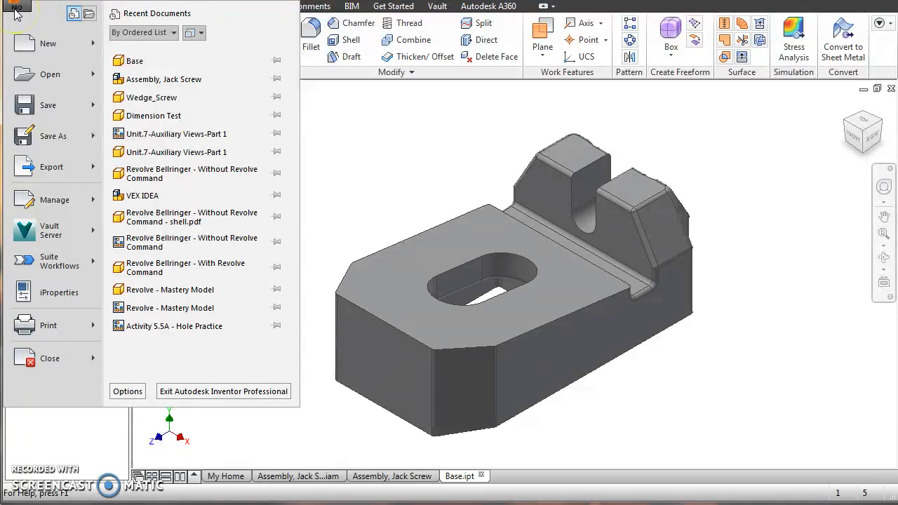
left_click(70, 299)
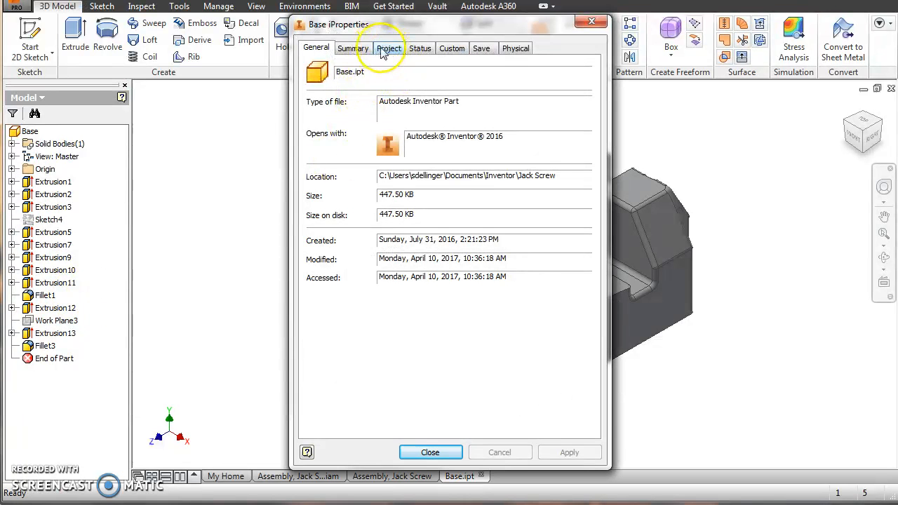
Step: Set the Base part's project description to "Base Plate", accept the properties, and return to the Jack Screw assembly drawing
left_click(384, 51)
left_click(423, 145)
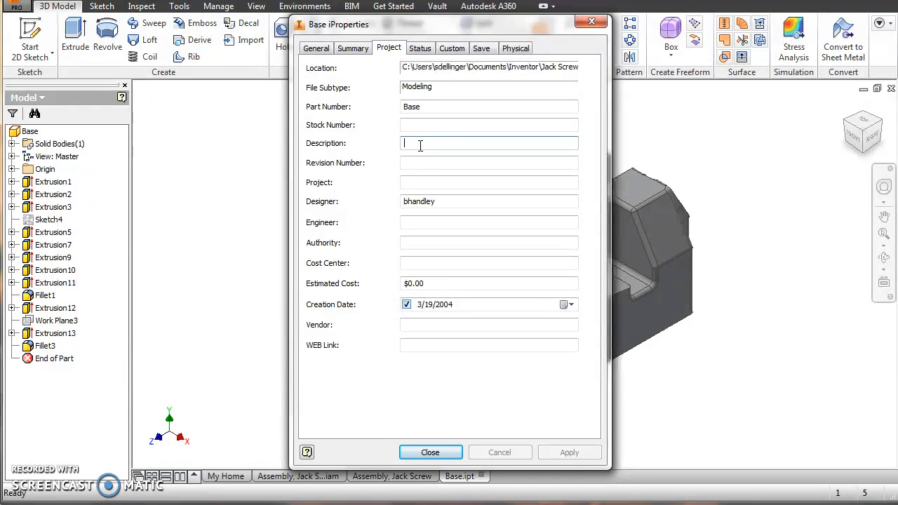
type("Base")
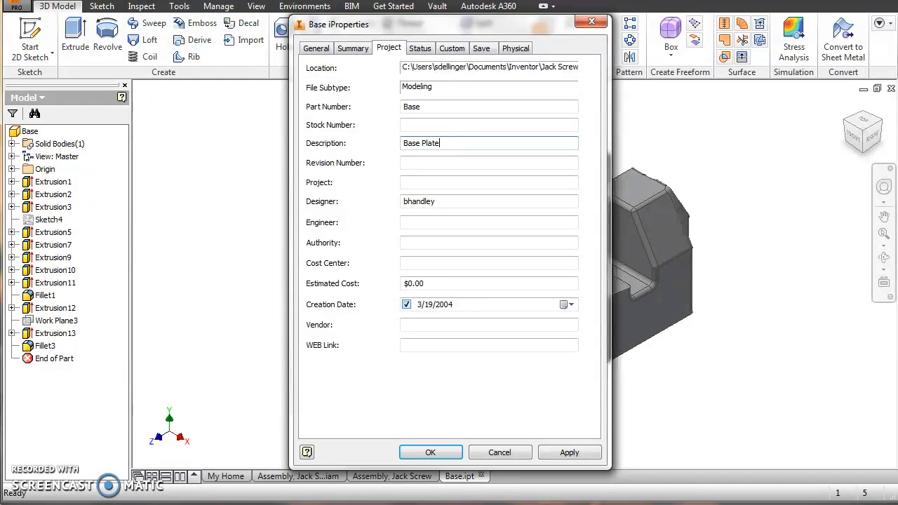
type(" Plate")
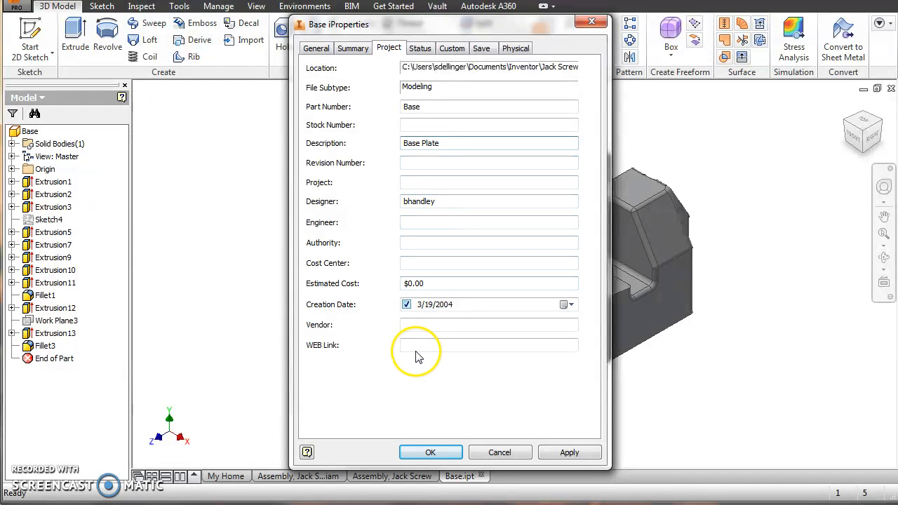
left_click(430, 452)
left_click(405, 475)
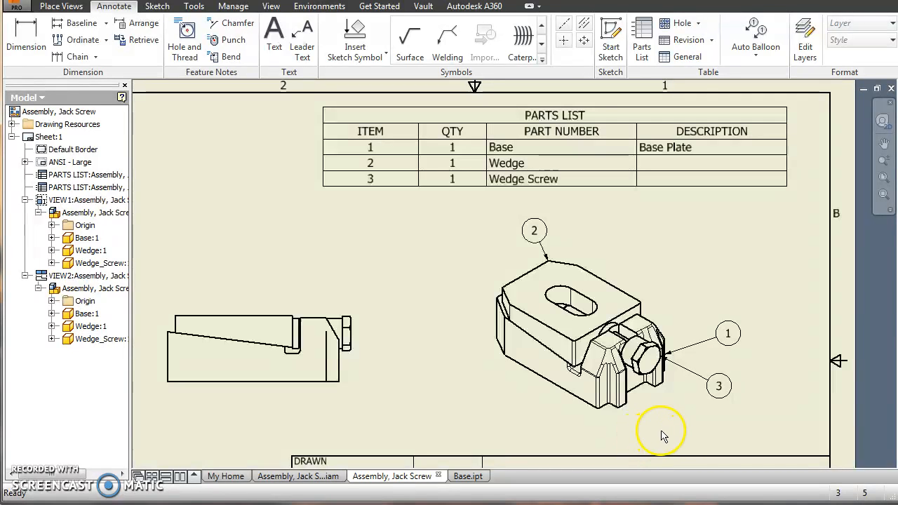
Step: Add the MATERIAL property as a column after DESCRIPTION in the drawing's parts list
double_click(531, 107)
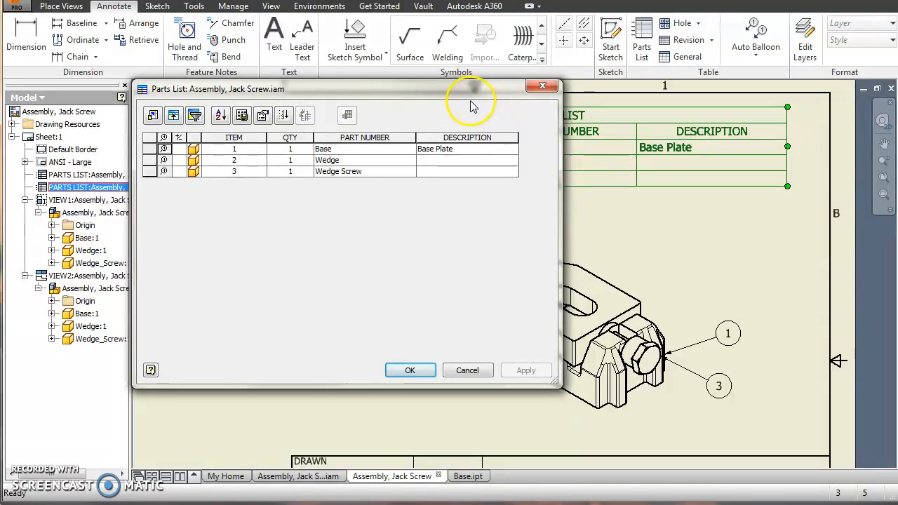
left_click(153, 116)
left_click_drag(328, 184, 327, 234)
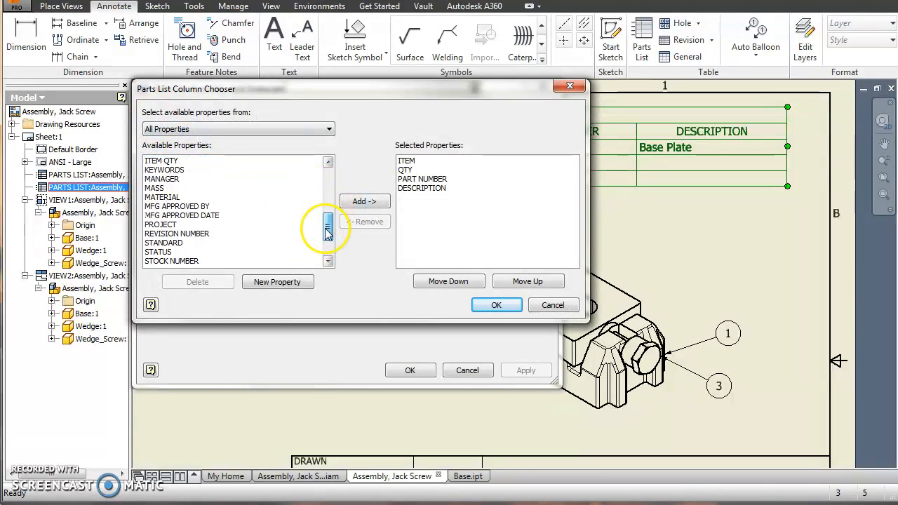
left_click(160, 198)
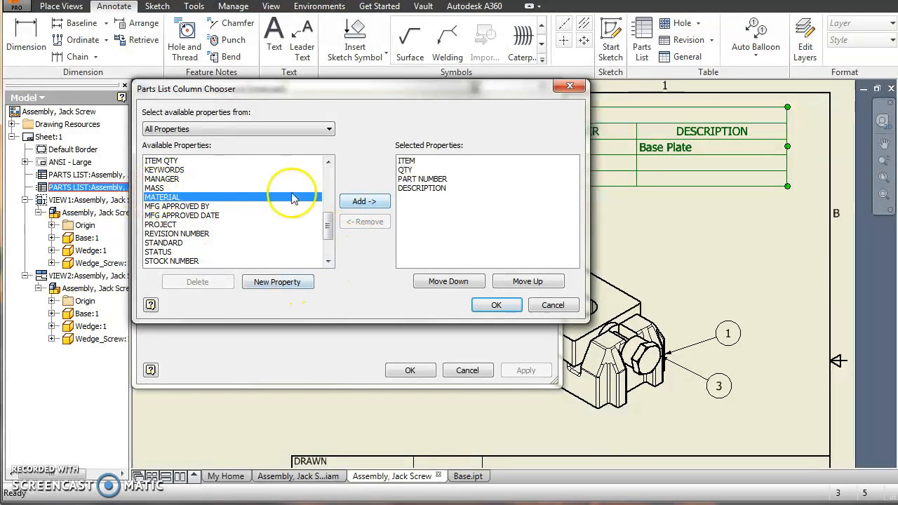
left_click(363, 202)
left_click(496, 304)
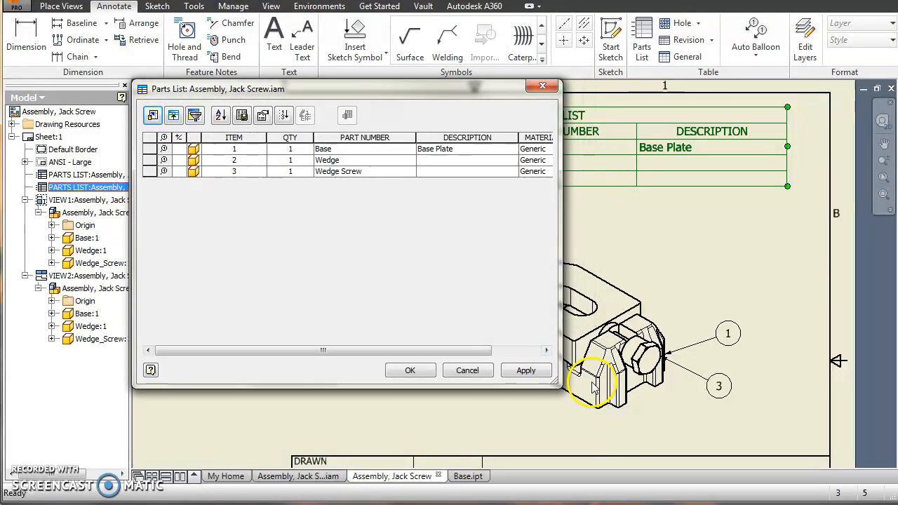
left_click(409, 369)
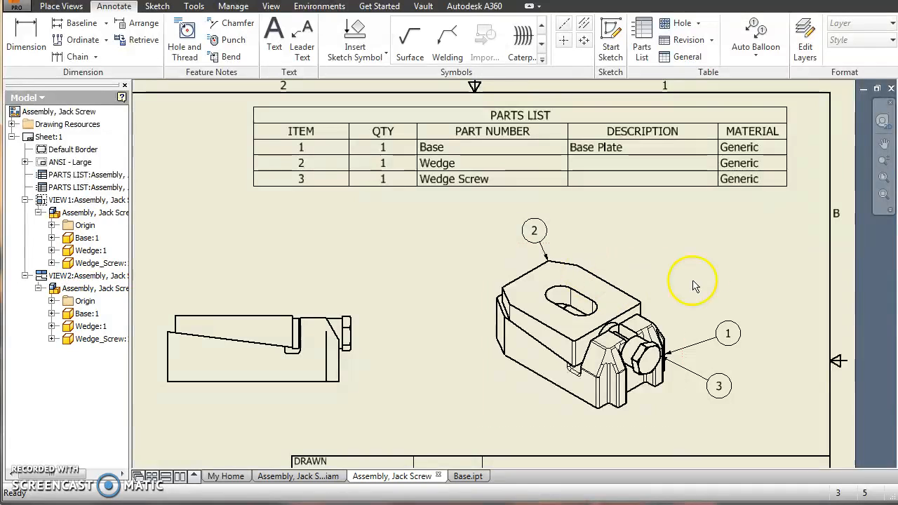
left_click(740, 151)
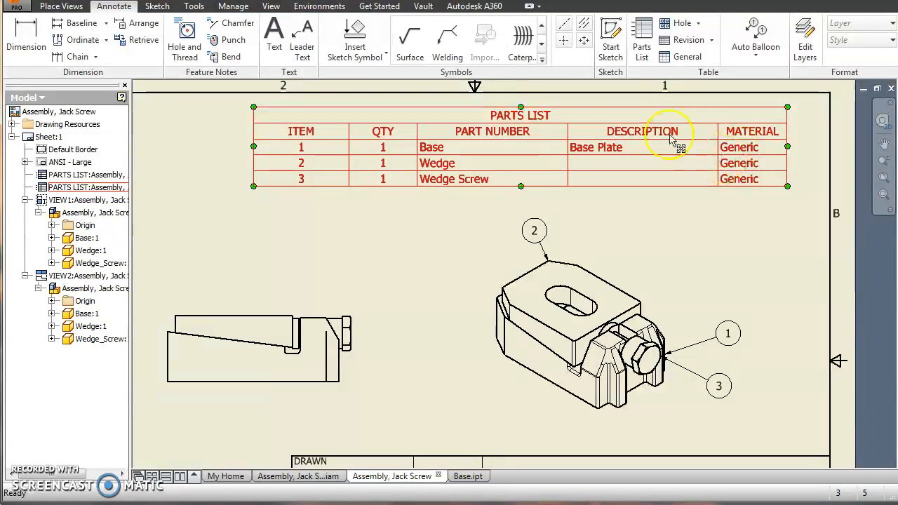
key("Escape")
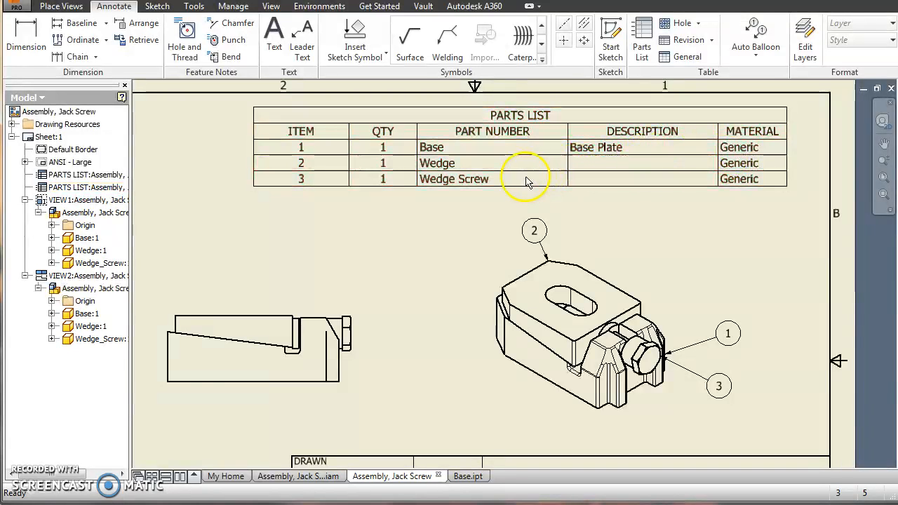